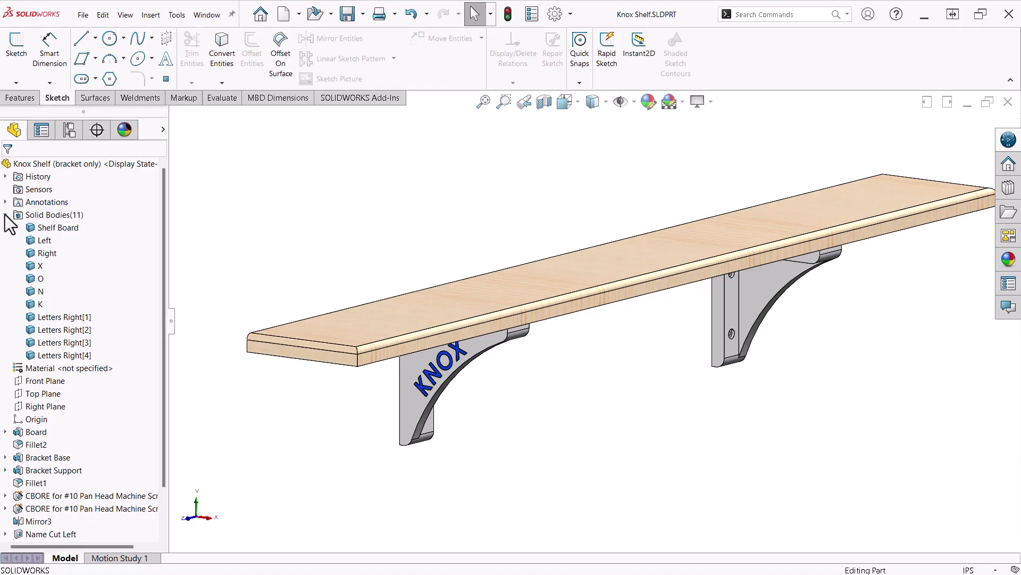
- Roll the history back to Board, inspect its dimensions, then advance to Bracket Base
left_click(5, 214)
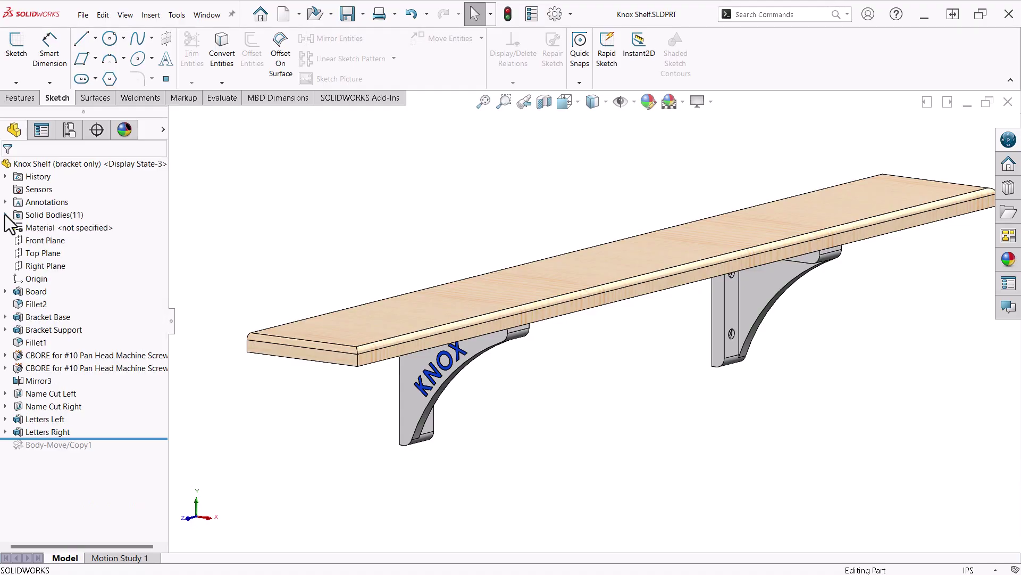
left_click_drag(113, 437, 130, 299)
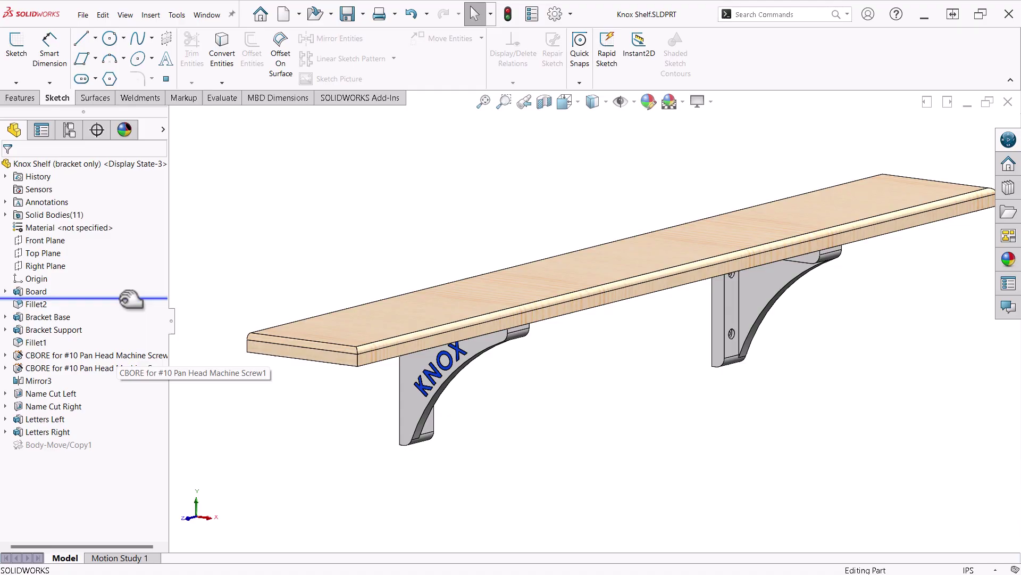
double_click(29, 292)
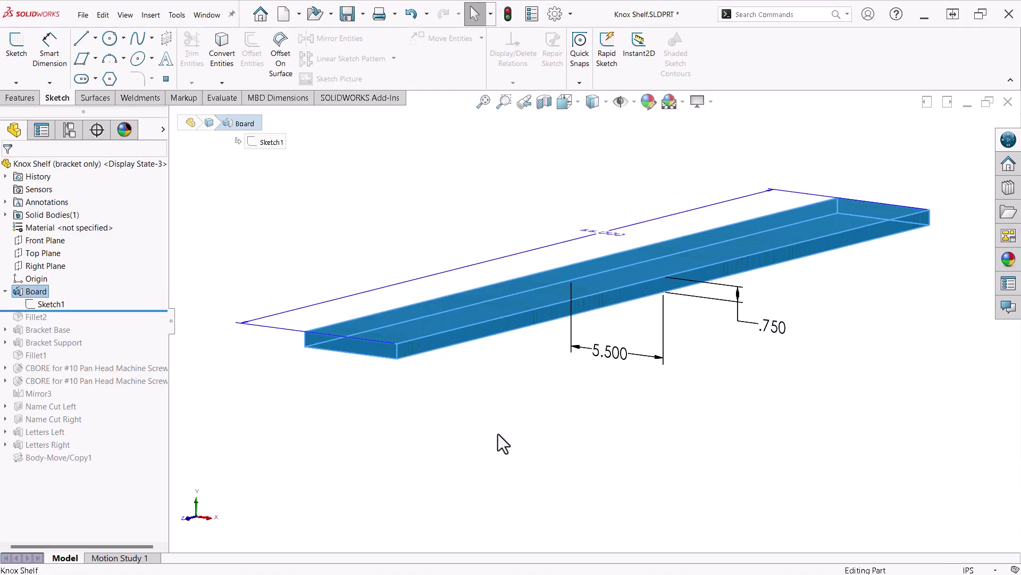
middle_click_drag(498, 433, 499, 460)
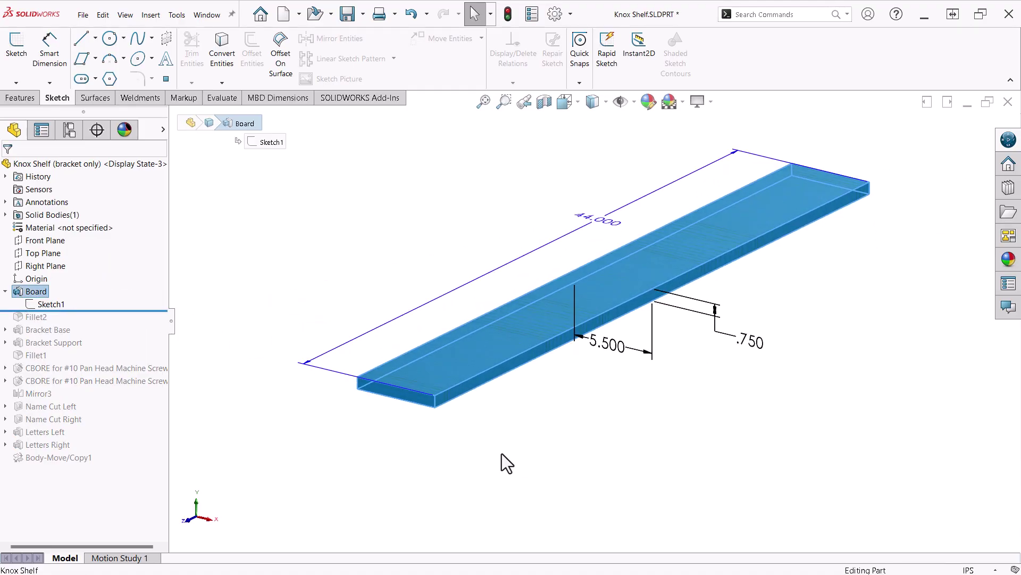
left_click(266, 383)
left_click_drag(121, 310, 127, 335)
- Review the Bracket Base's L-shaped Sketch2 from above and exit it unchanged
mouse_move(297, 427)
middle_mouse_down()
mouse_move(310, 399)
mouse_move(407, 356)
middle_mouse_up()
left_click(5, 330)
left_click(34, 343)
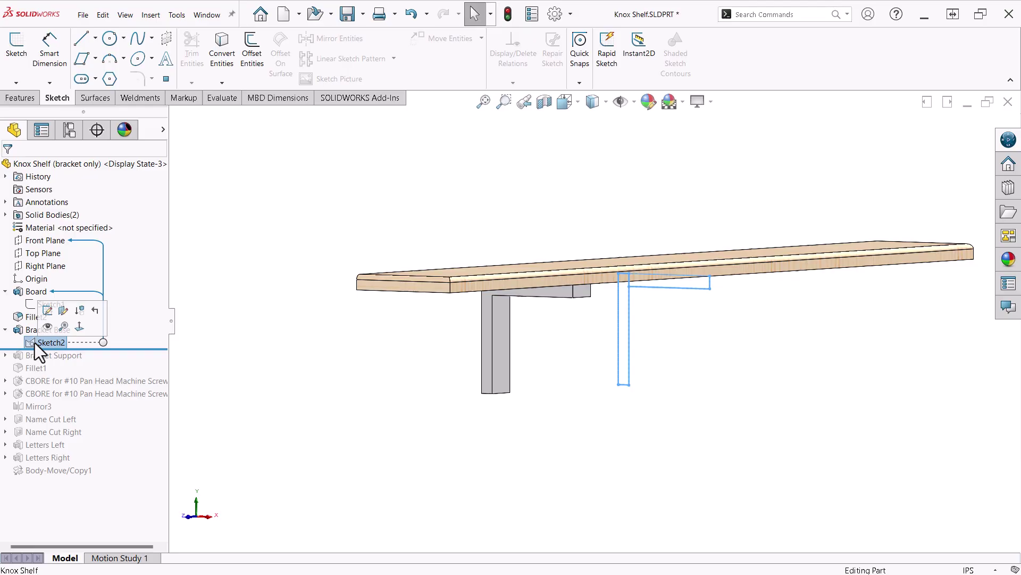
left_click(48, 311)
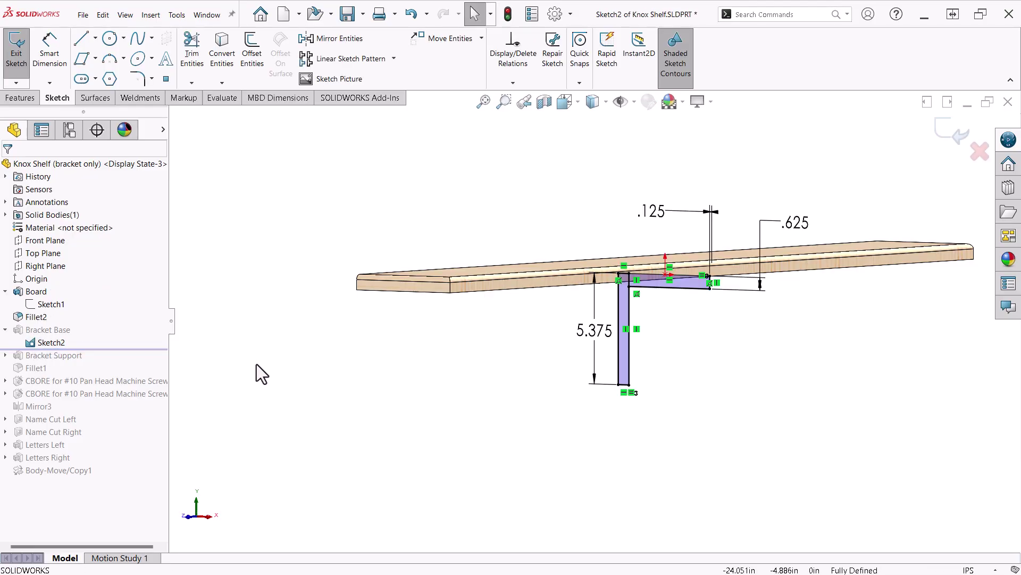
middle_click_drag(445, 445, 788, 225)
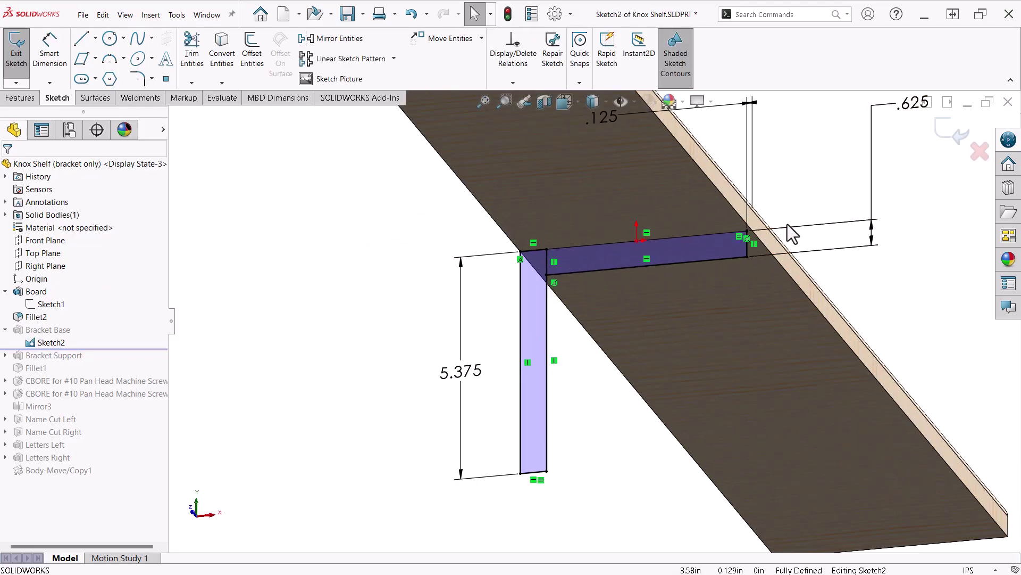
left_click(632, 101)
left_click(625, 276)
key("z")
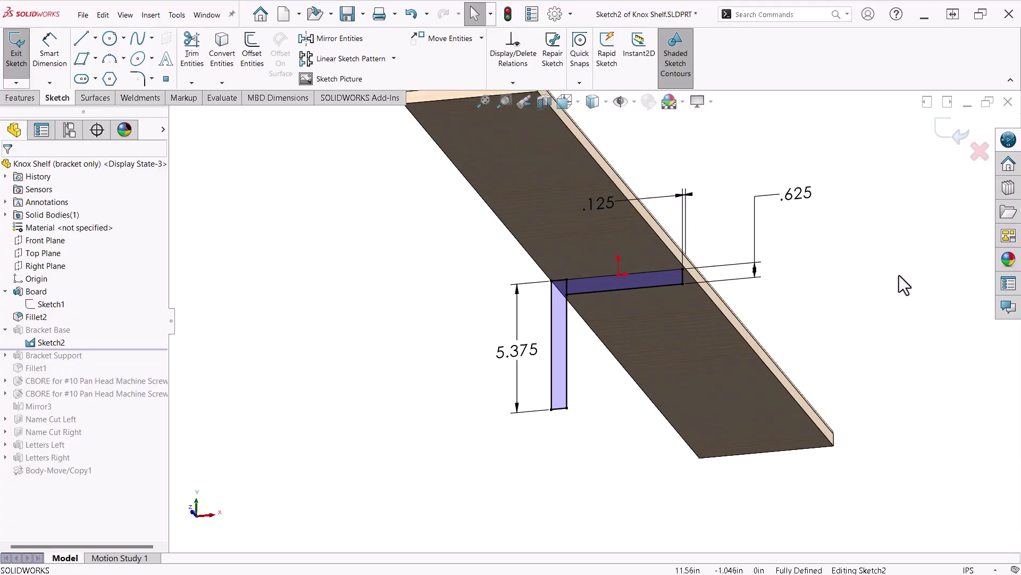
middle_click_drag(899, 276, 947, 154)
left_click(952, 132)
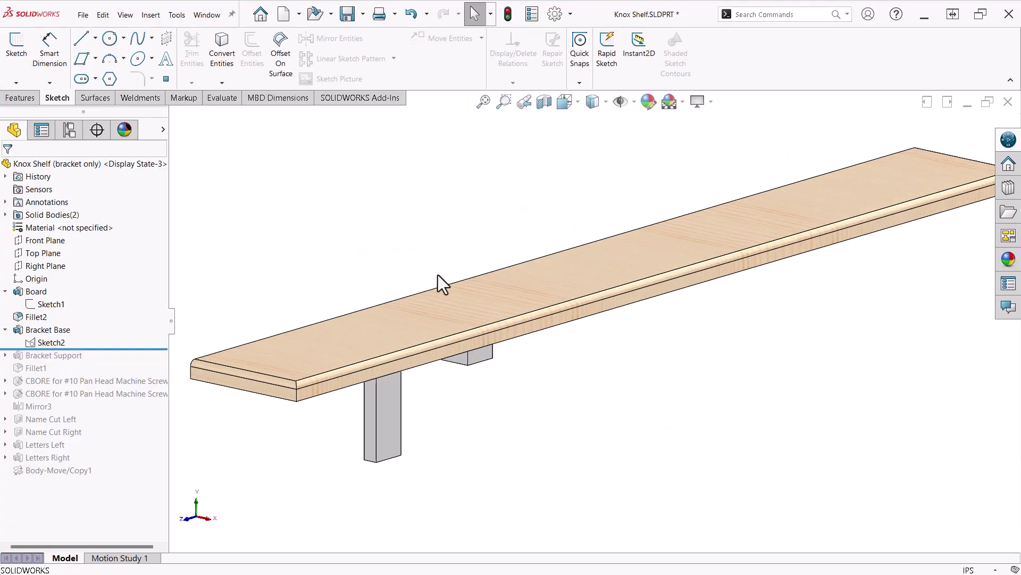
- Check the Bracket Base extrusion settings and show its 10.000 in offset dimension
left_click(28, 331)
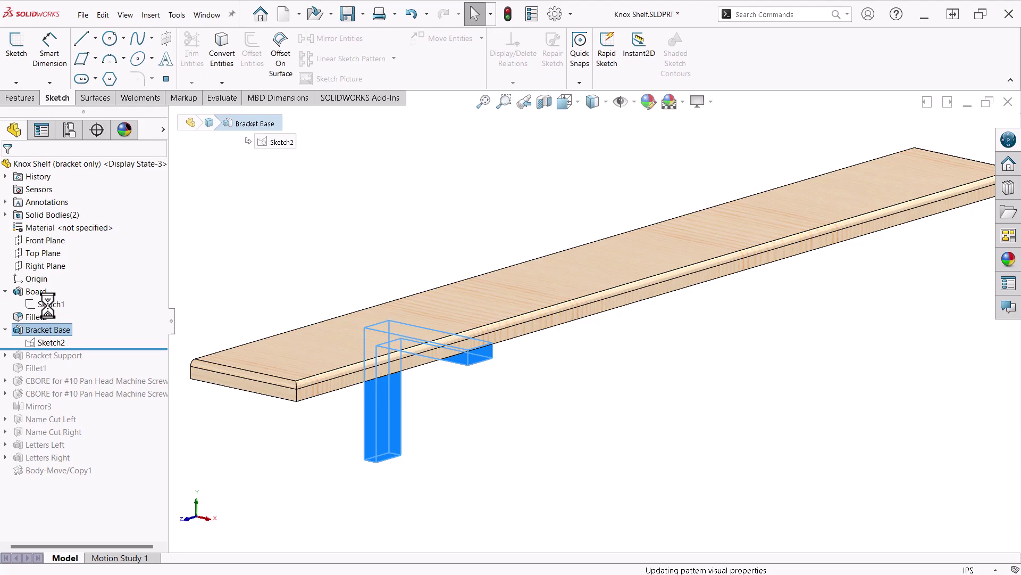
key("z")
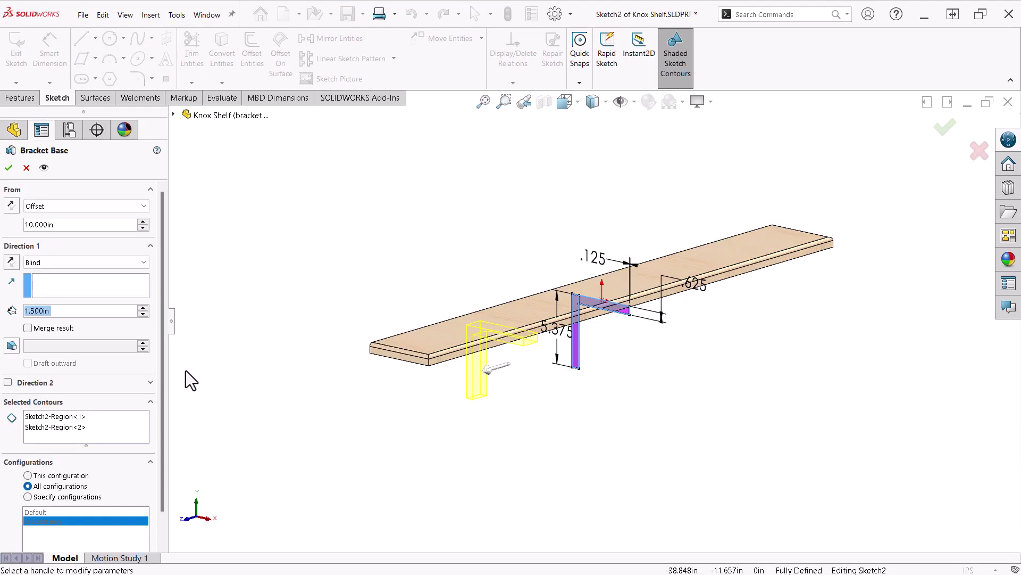
left_click(9, 167)
left_click(20, 329)
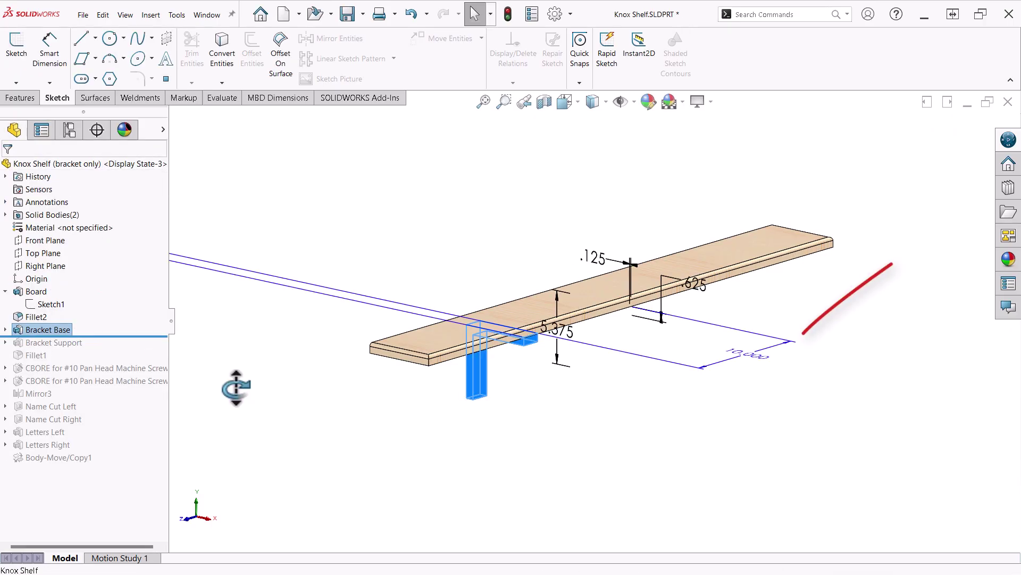
middle_click_drag(236, 387, 232, 406)
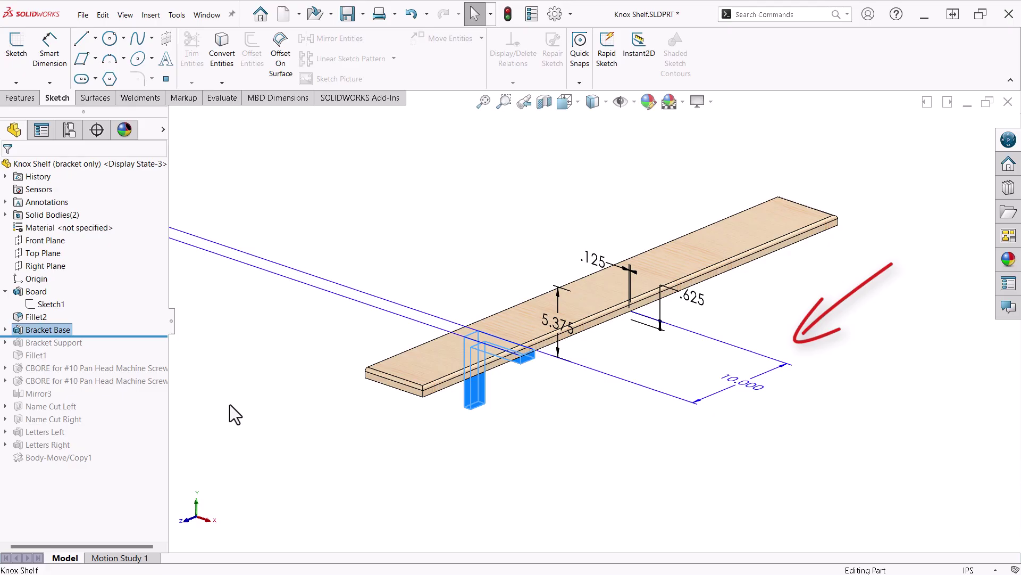
- Roll forward to include Bracket Support and inspect its curved profile dimensions
left_click_drag(154, 335, 154, 349)
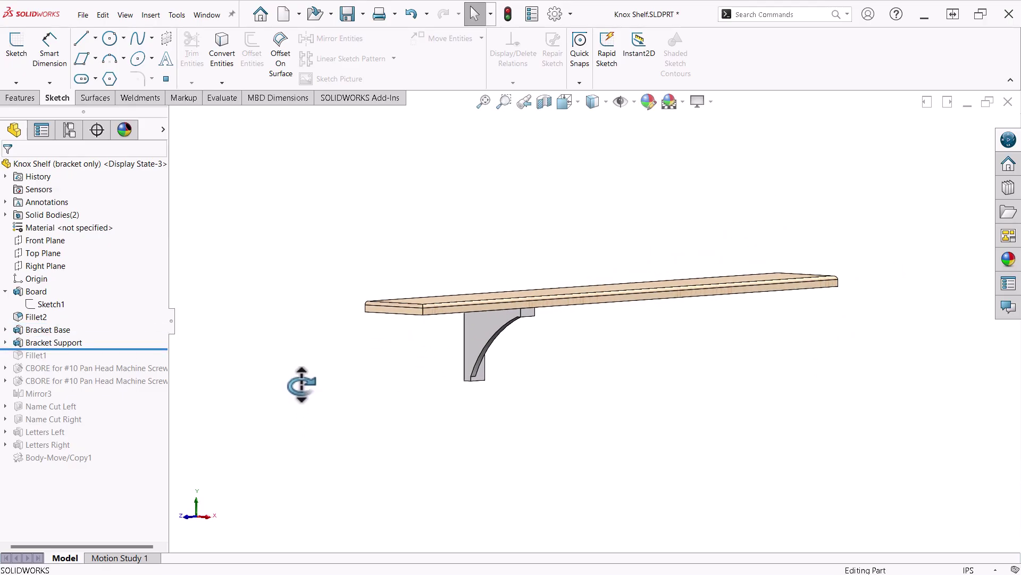
middle_click_drag(301, 384, 256, 373)
left_click(48, 343)
mouse_move(694, 375)
middle_mouse_down()
mouse_move(727, 380)
mouse_move(706, 433)
mouse_move(627, 401)
middle_mouse_up()
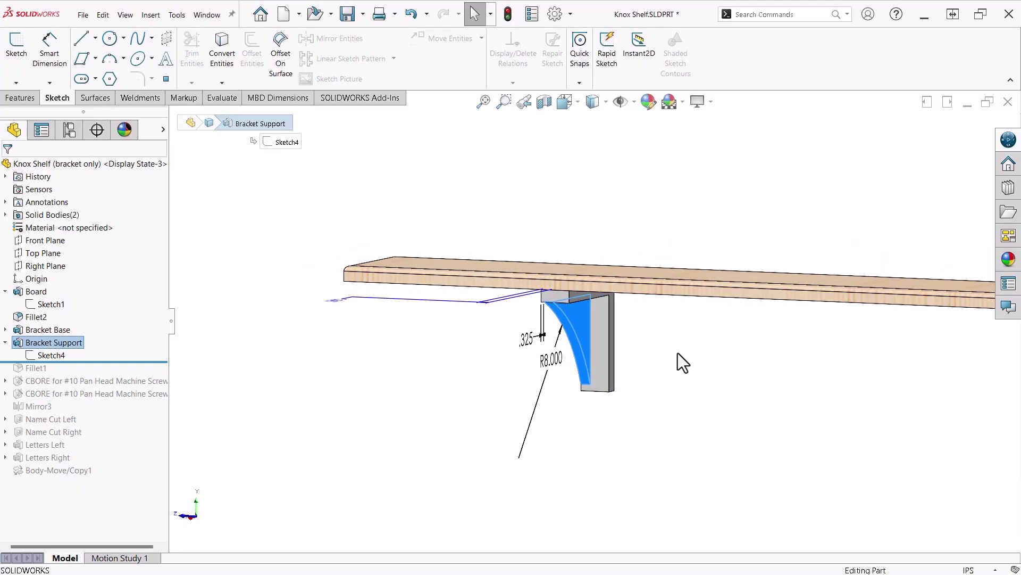
- Roll forward to include the fillet and check its R.400 radius
left_click_drag(137, 361, 238, 374)
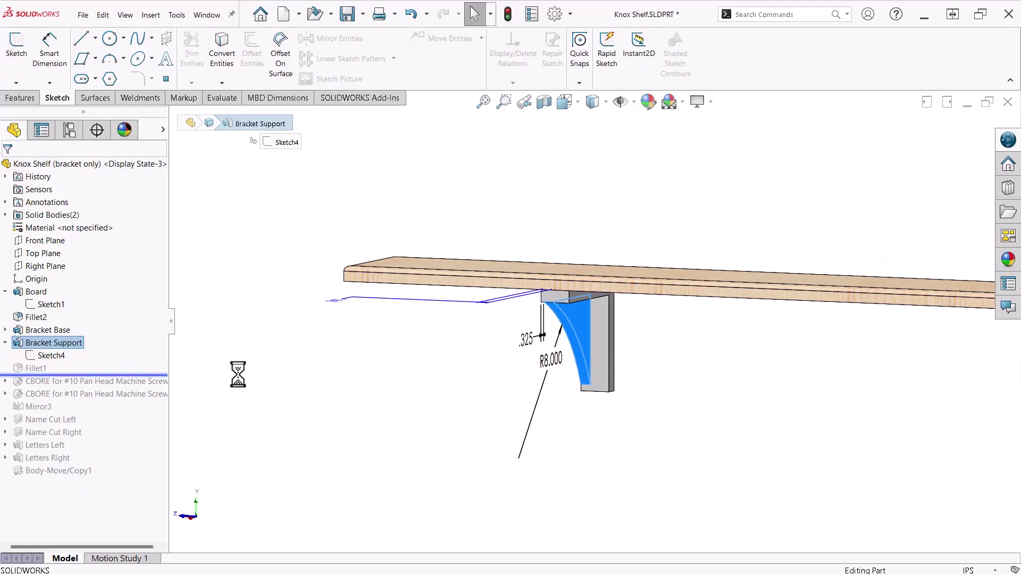
middle_click_drag(238, 374, 602, 391)
left_click(535, 398)
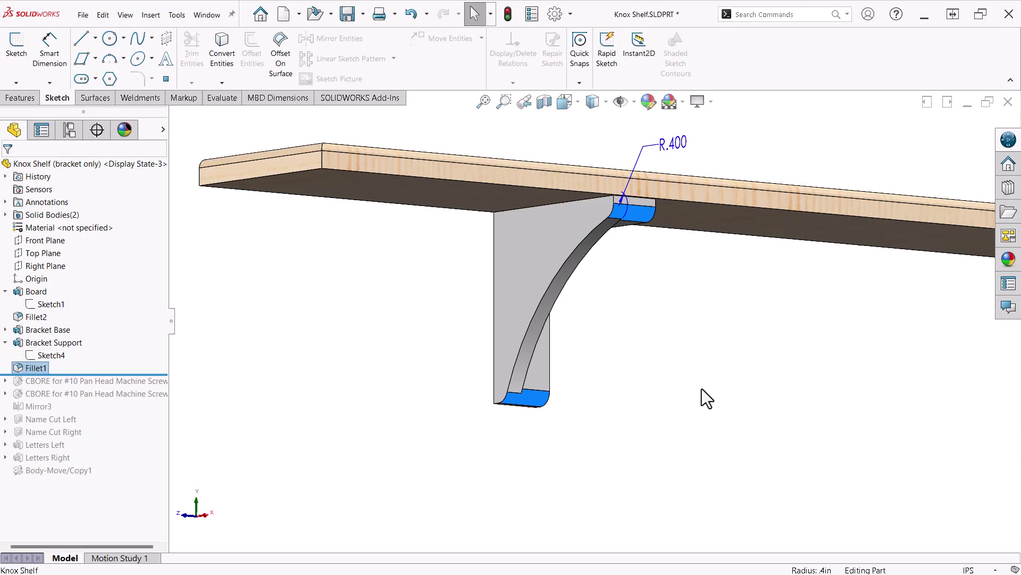
left_click(704, 387)
mouse_move(703, 387)
middle_mouse_down()
mouse_move(442, 407)
mouse_move(456, 401)
mouse_move(381, 395)
mouse_move(775, 323)
mouse_move(735, 335)
middle_mouse_up()
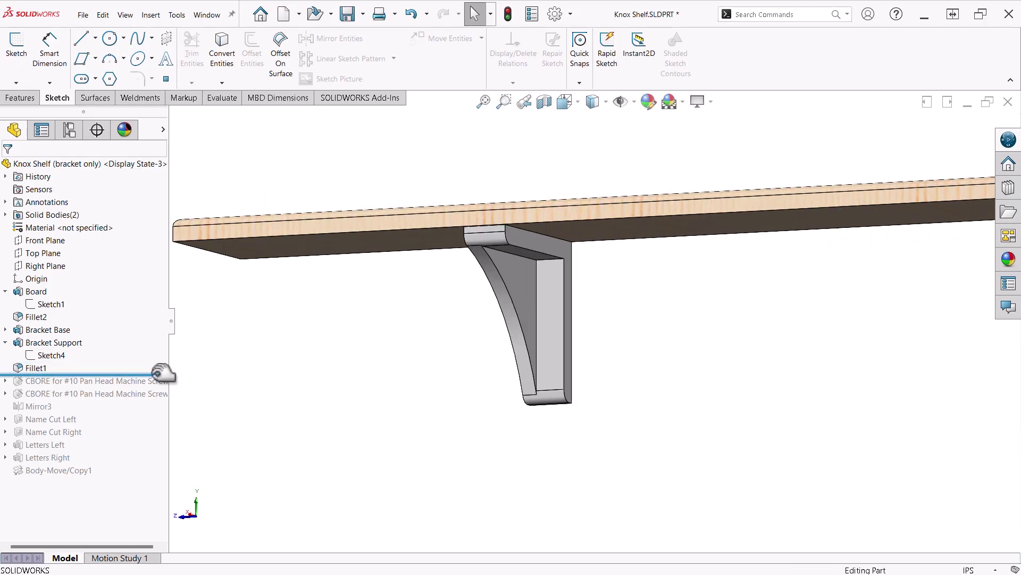
- Roll forward through both counterbored hole sets, Mirror3, and Name Cut Left
left_click_drag(145, 381, 152, 402)
mouse_move(301, 423)
middle_mouse_down()
mouse_move(288, 360)
mouse_move(490, 352)
middle_mouse_up()
key("ctrl+7")
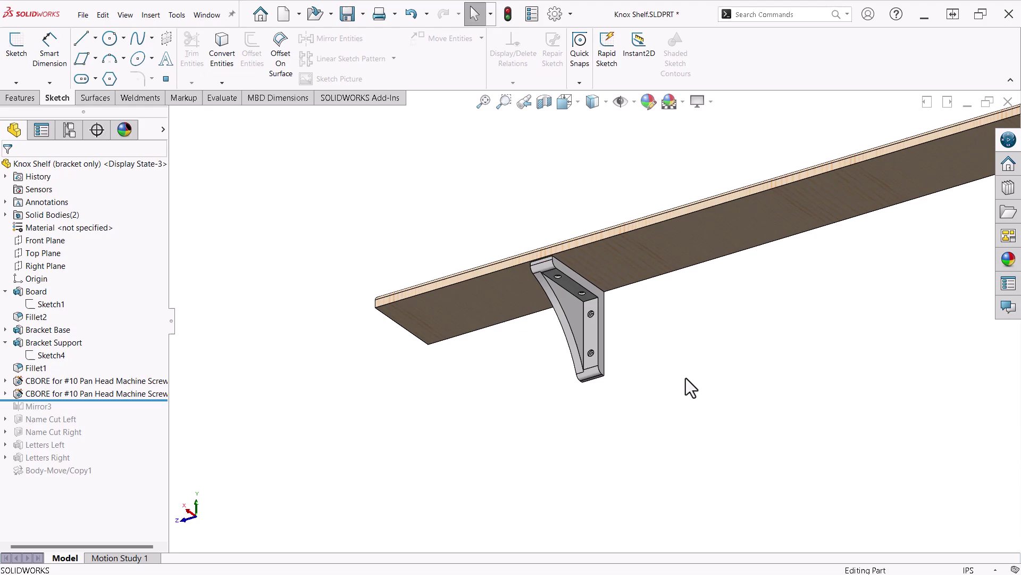
left_click_drag(105, 402, 106, 414)
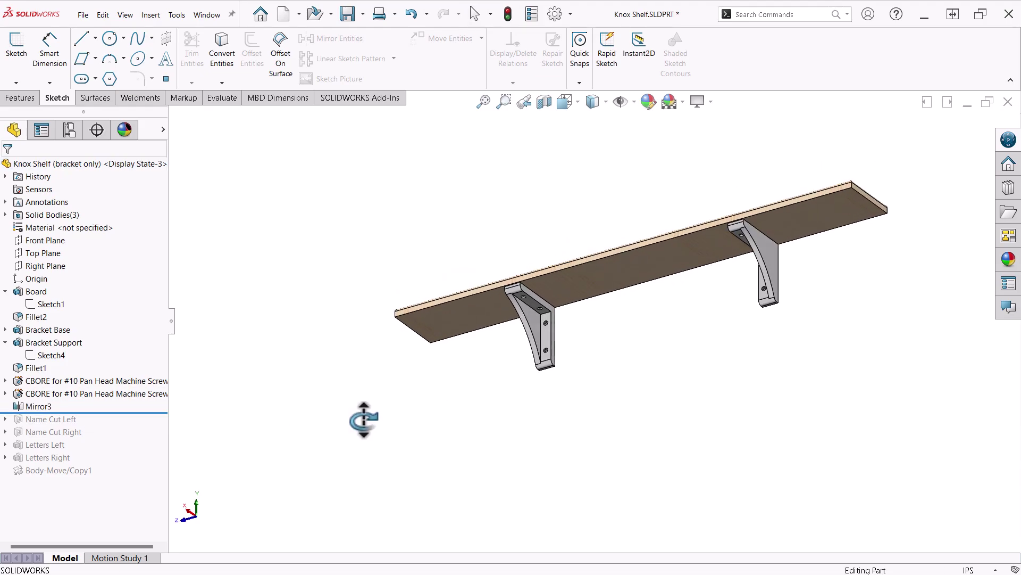
mouse_move(360, 417)
middle_mouse_down()
mouse_move(417, 449)
mouse_move(430, 486)
middle_mouse_up()
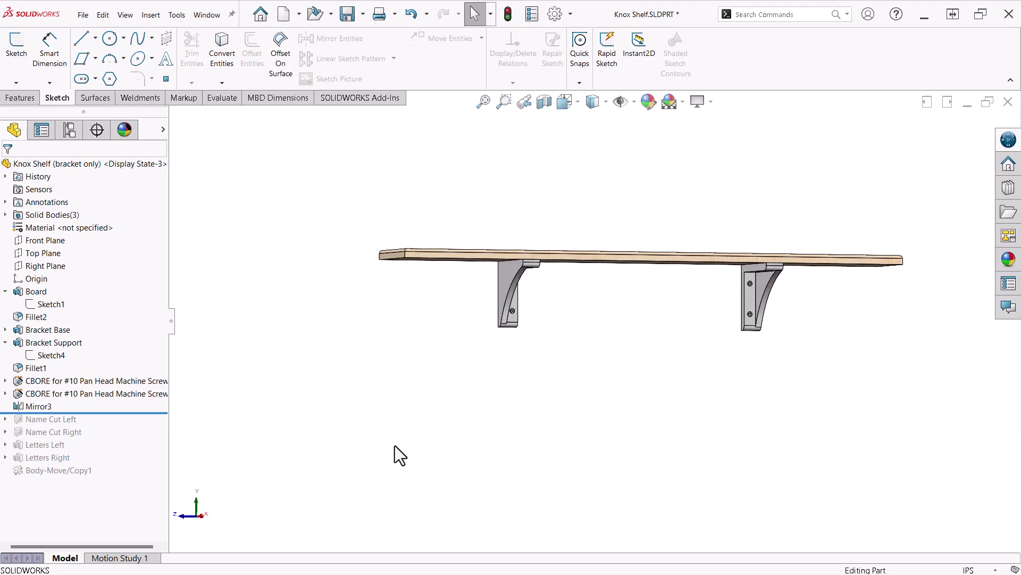
mouse_move(394, 456)
middle_mouse_down()
mouse_move(404, 468)
mouse_move(493, 318)
middle_mouse_up()
scroll(494, 318, "down", 2)
left_click_drag(106, 414, 106, 423)
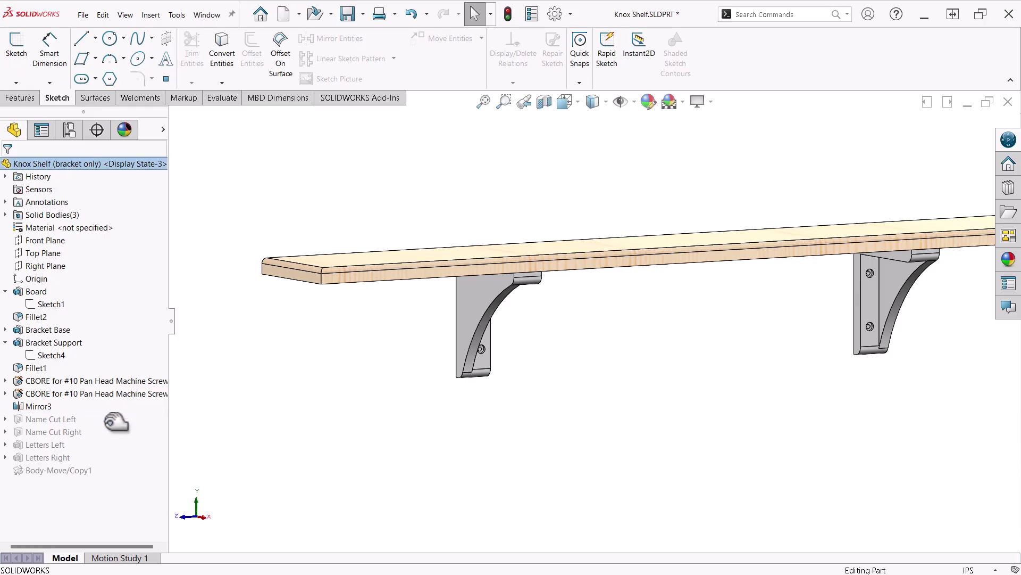
- Edit Sketch5 and check the KNOX sketch text, accepting it unchanged
left_click(5, 419)
left_click(54, 432)
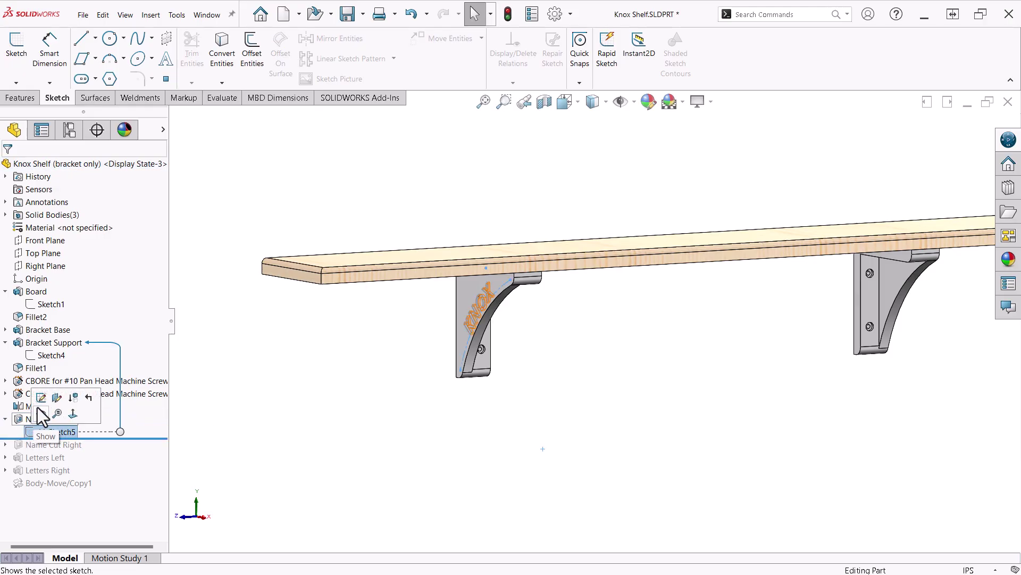
left_click(42, 394)
middle_click_drag(319, 405, 428, 298)
scroll(428, 298, "down", 3)
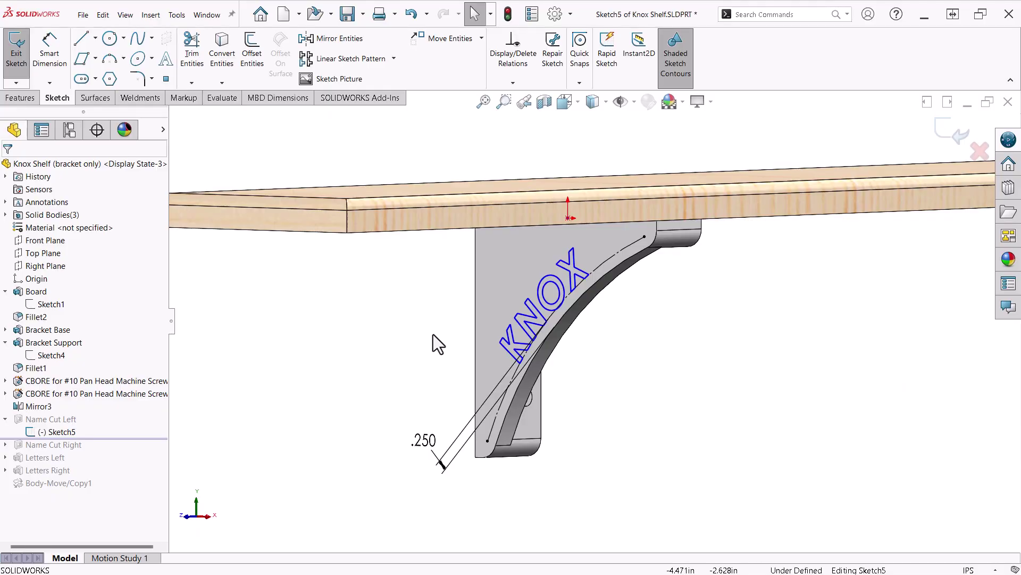
double_click(513, 340)
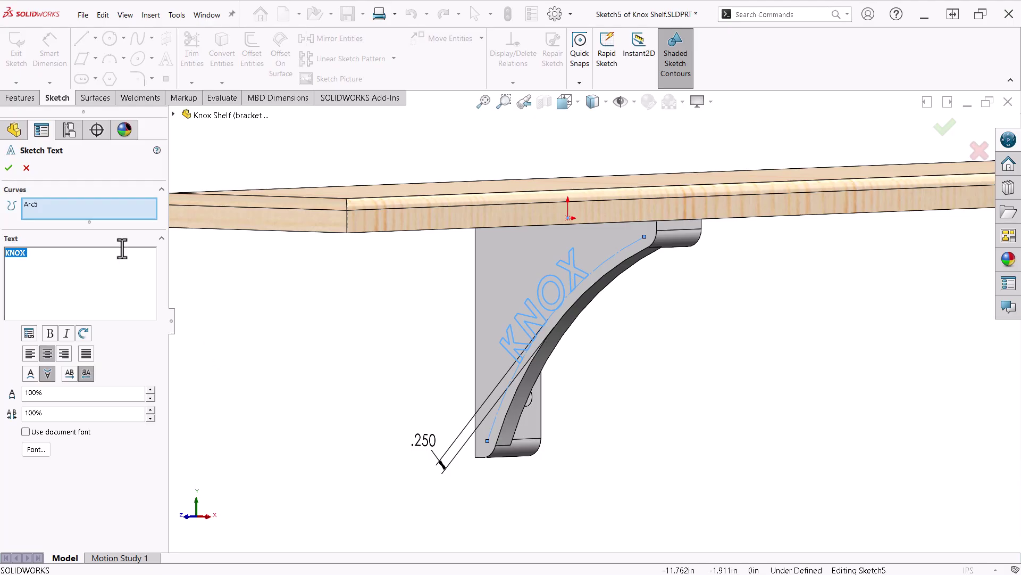
left_click(8, 168)
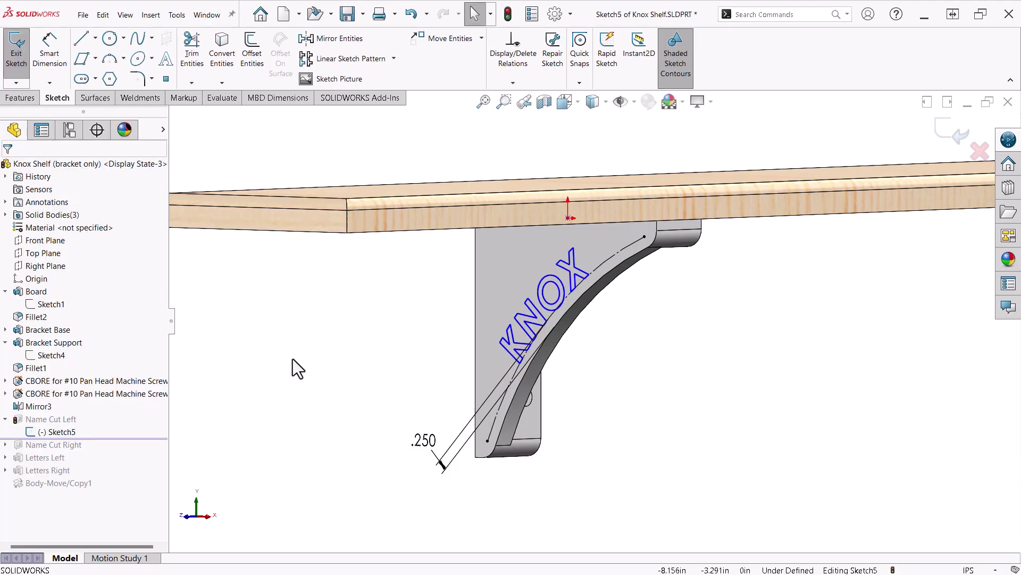
- Exit the sketch and roll forward to restore Name Cut Right
key("z")
key("ctrl+b")
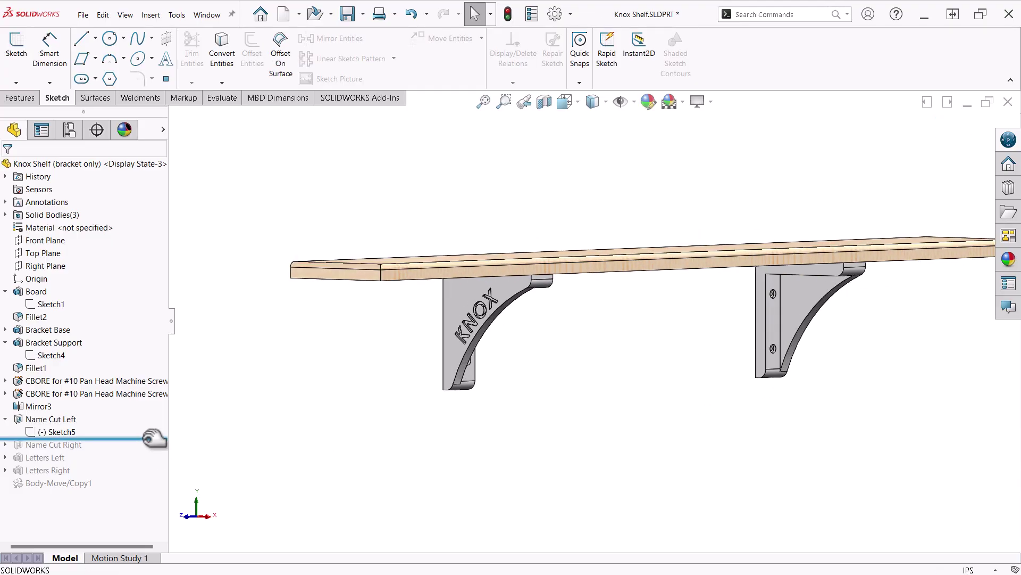
left_click_drag(154, 438, 154, 450)
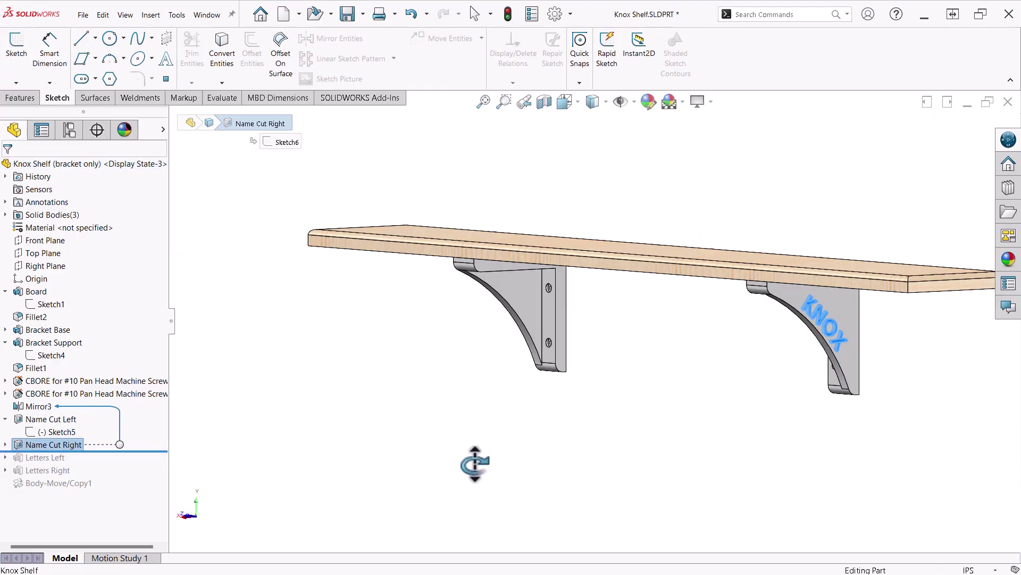
- Restore Letters Left and place its 0.100 in depth dimension beside the bracket
middle_click_drag(472, 462, 471, 474)
middle_click_drag(388, 474, 500, 468)
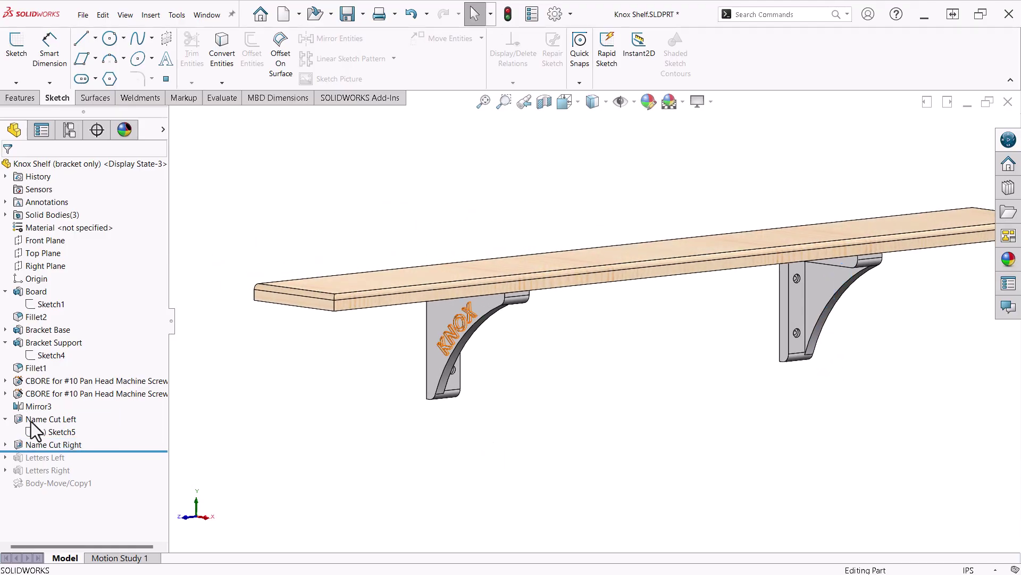
left_click_drag(107, 450, 303, 444)
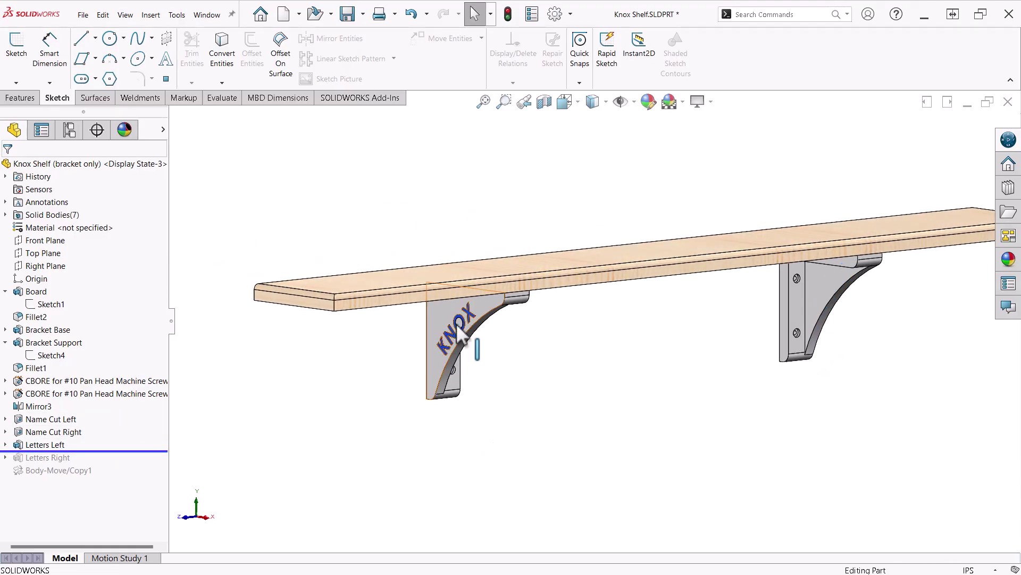
scroll(480, 335, "down", 3)
mouse_move(21, 444)
left_mouse_down()
mouse_move(555, 374)
mouse_move(548, 367)
left_mouse_up()
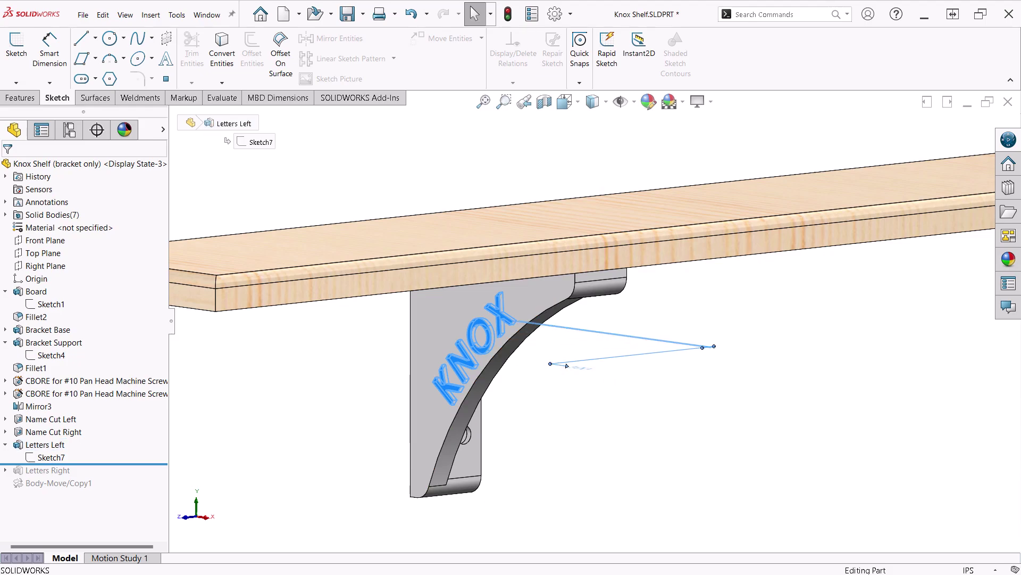
middle_click_drag(532, 404, 533, 462)
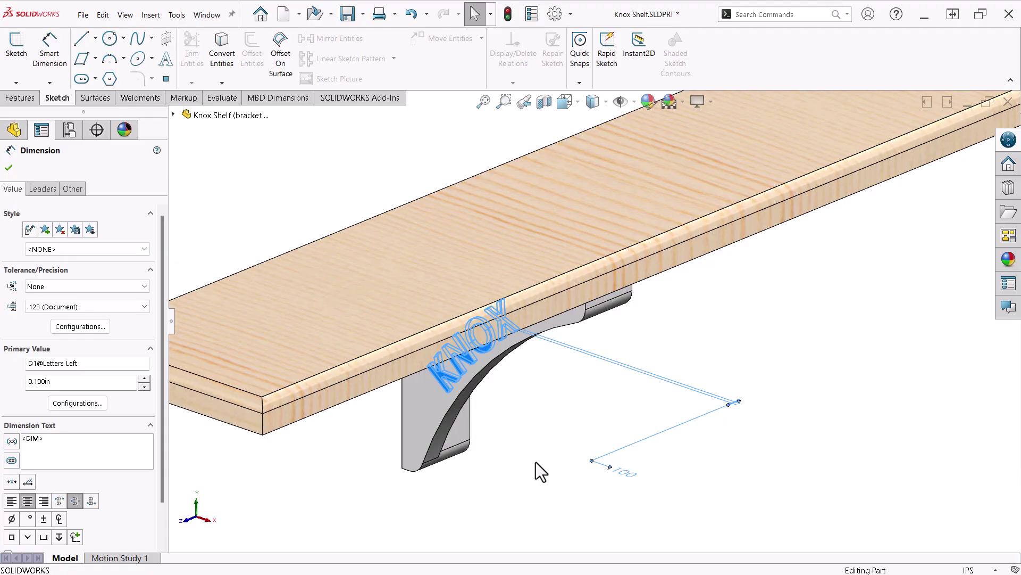
left_click(535, 462)
middle_click_drag(526, 465, 522, 432)
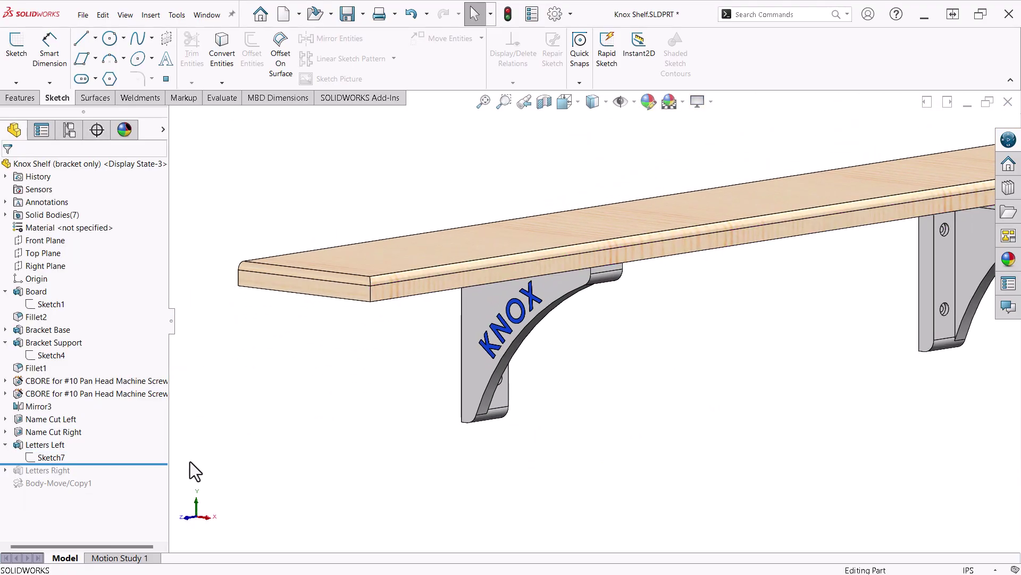
- Roll forward through Letters Right and Body-Move/Copy1 to the end of the history
left_click_drag(109, 464, 119, 463)
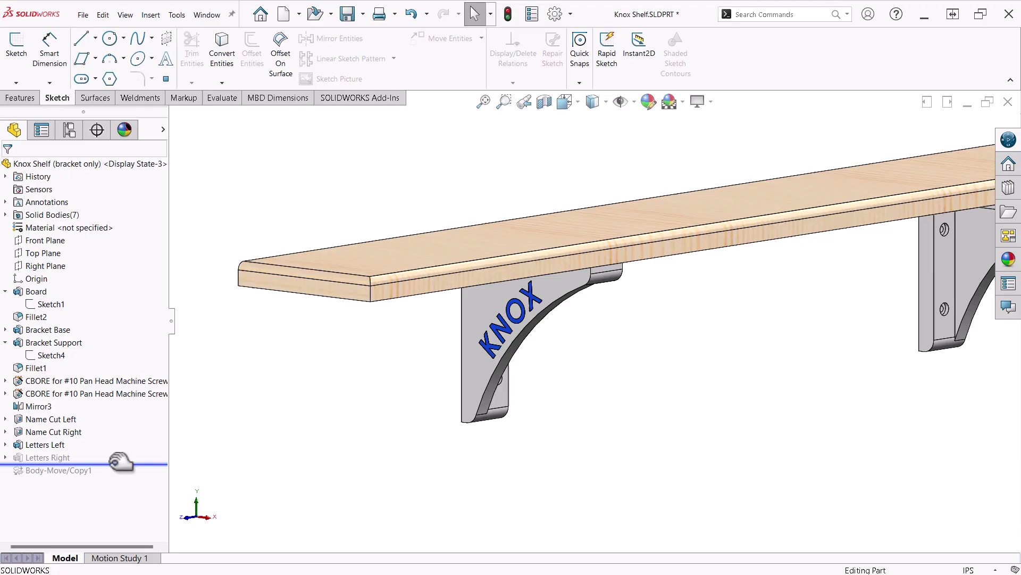
mouse_move(716, 447)
middle_mouse_down()
mouse_move(721, 417)
mouse_move(627, 410)
mouse_move(598, 422)
middle_mouse_up()
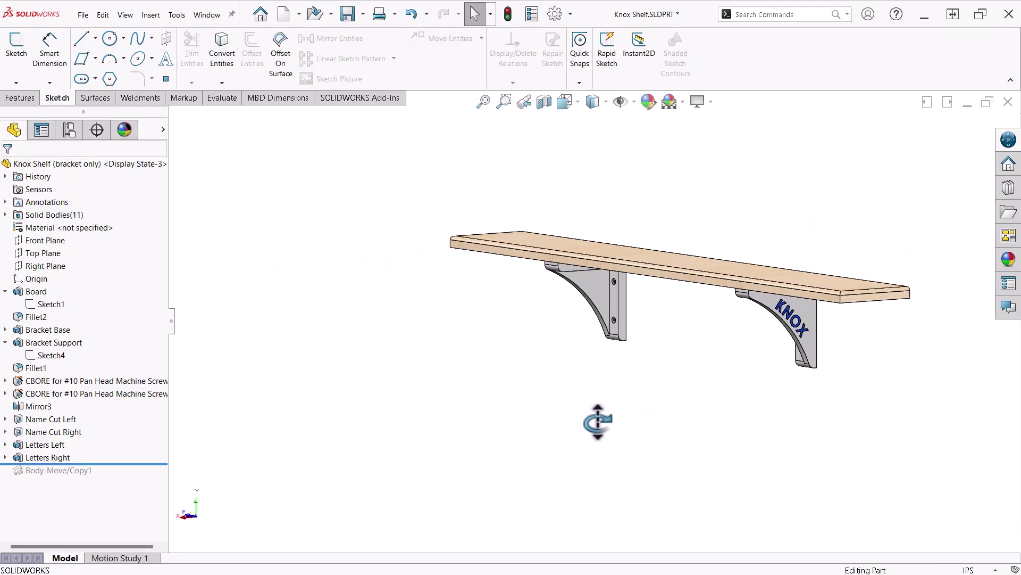
scroll(800, 241, "down", 2)
scroll(801, 240, "down", 2)
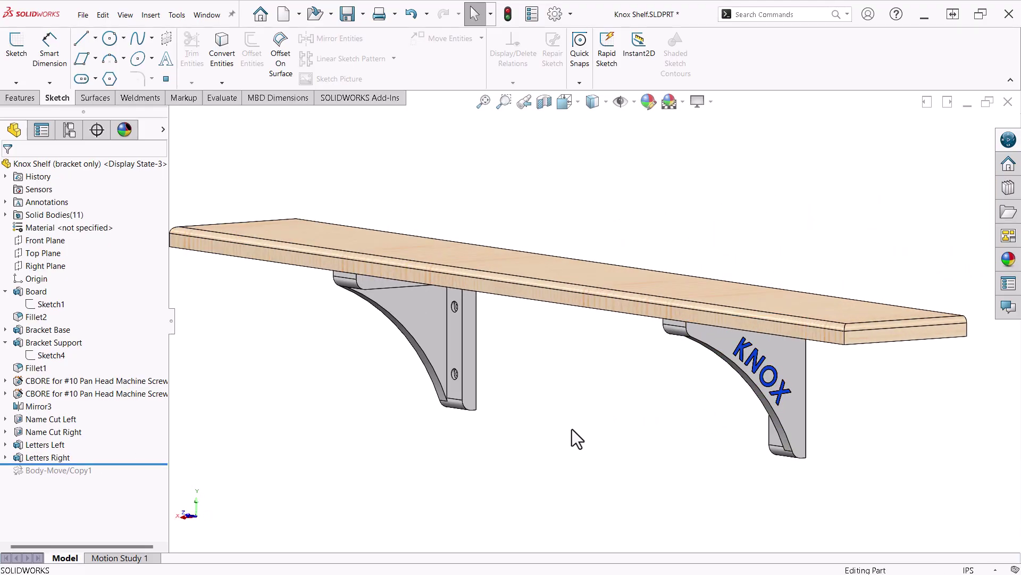
scroll(500, 445, "up", 2)
mouse_move(504, 428)
middle_mouse_down()
mouse_move(588, 445)
mouse_move(598, 470)
middle_mouse_up()
scroll(551, 299, "down", 1)
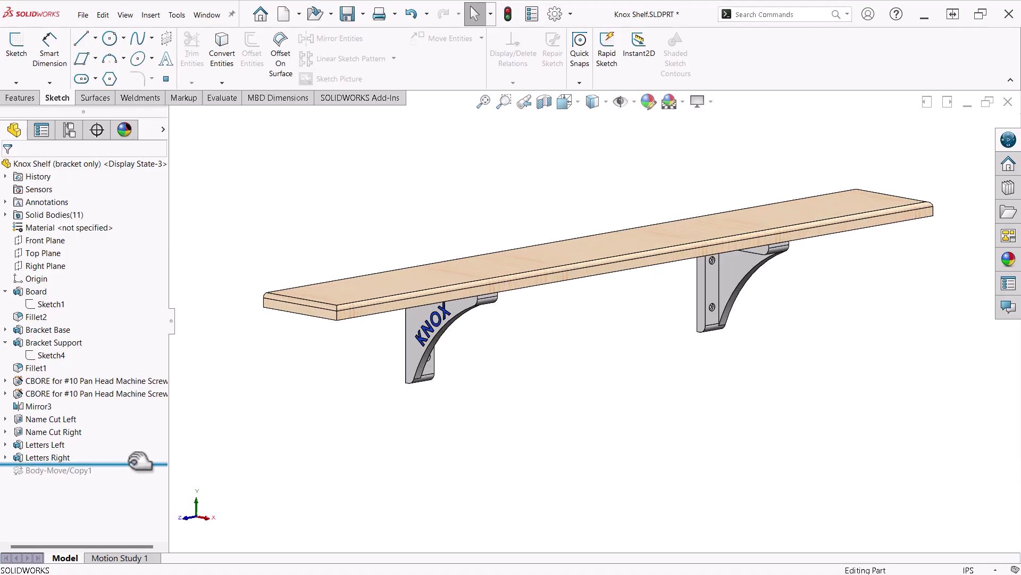
left_click_drag(137, 464, 135, 475)
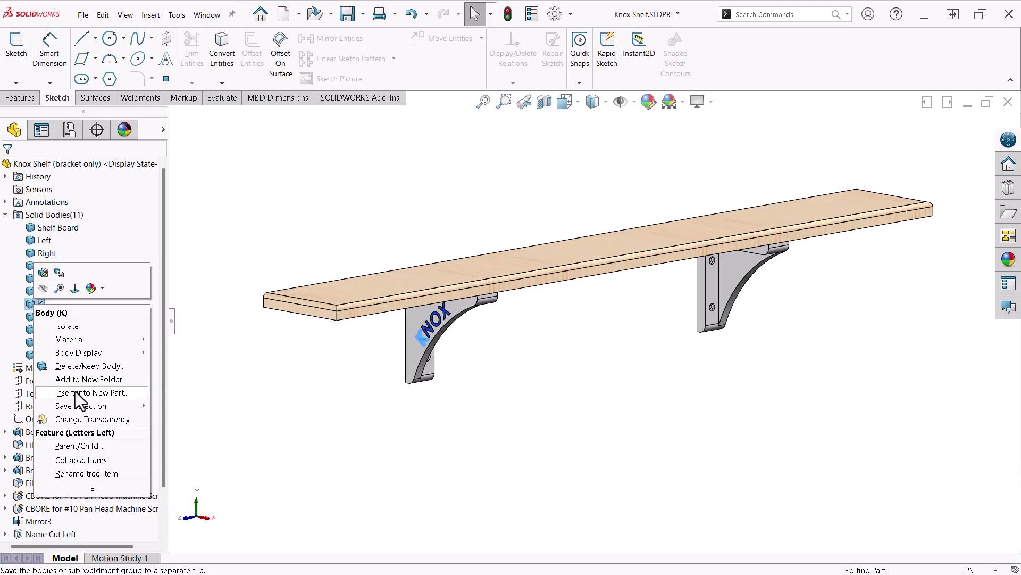
- Insert the K letter body into a new part named KS-K
left_click(75, 393)
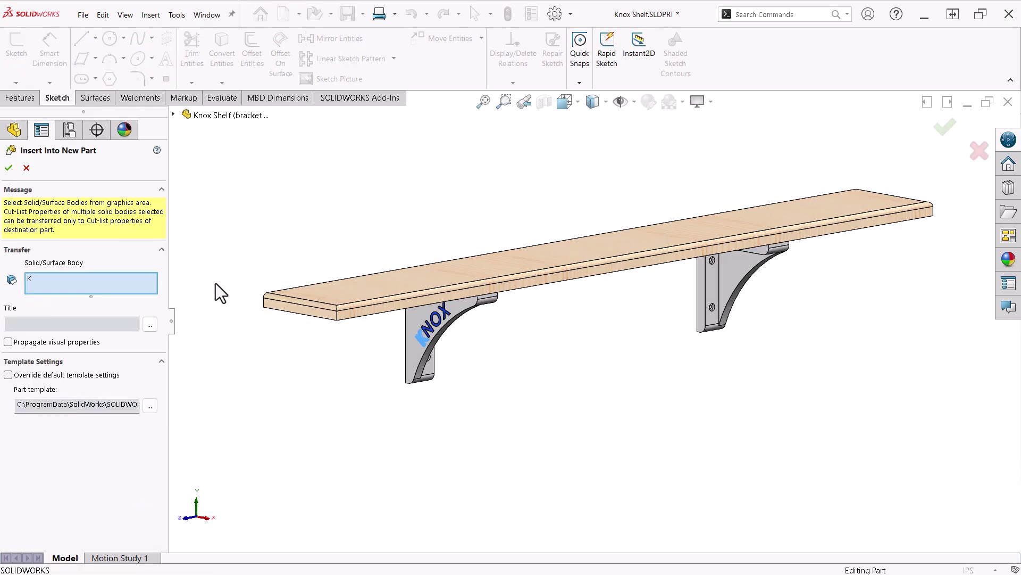
left_click(150, 326)
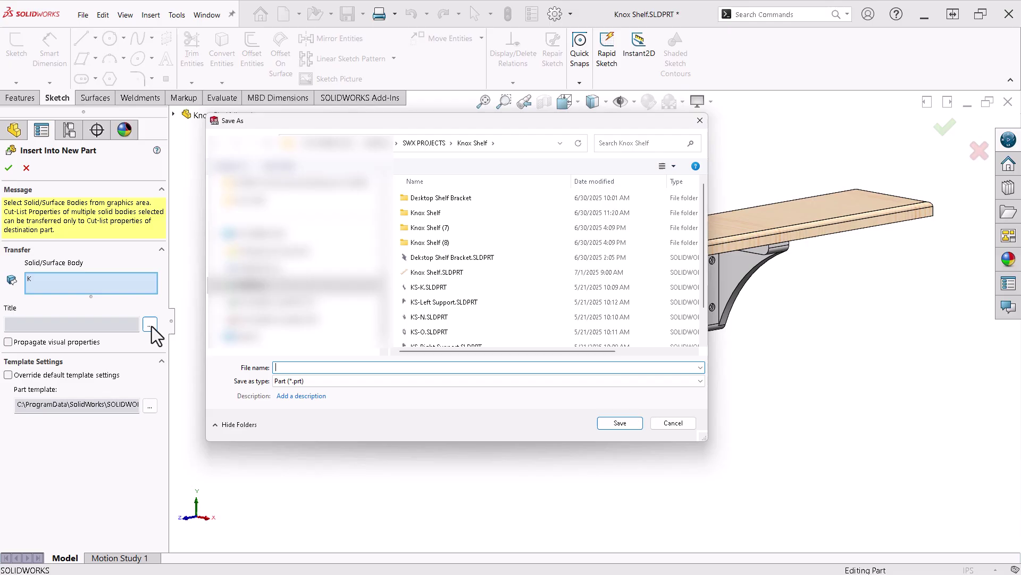
left_click(440, 287)
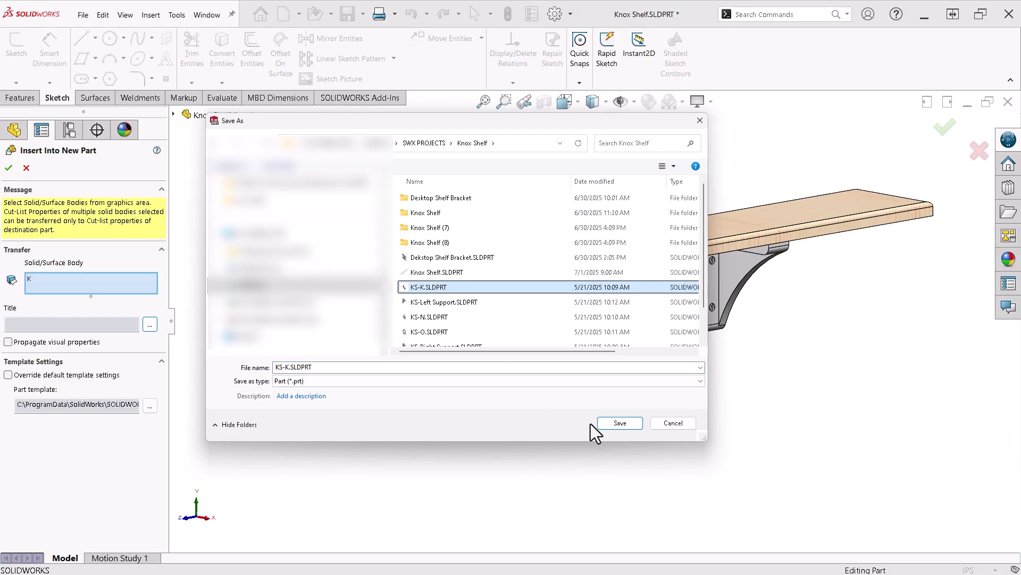
left_click(681, 427)
left_click(8, 168)
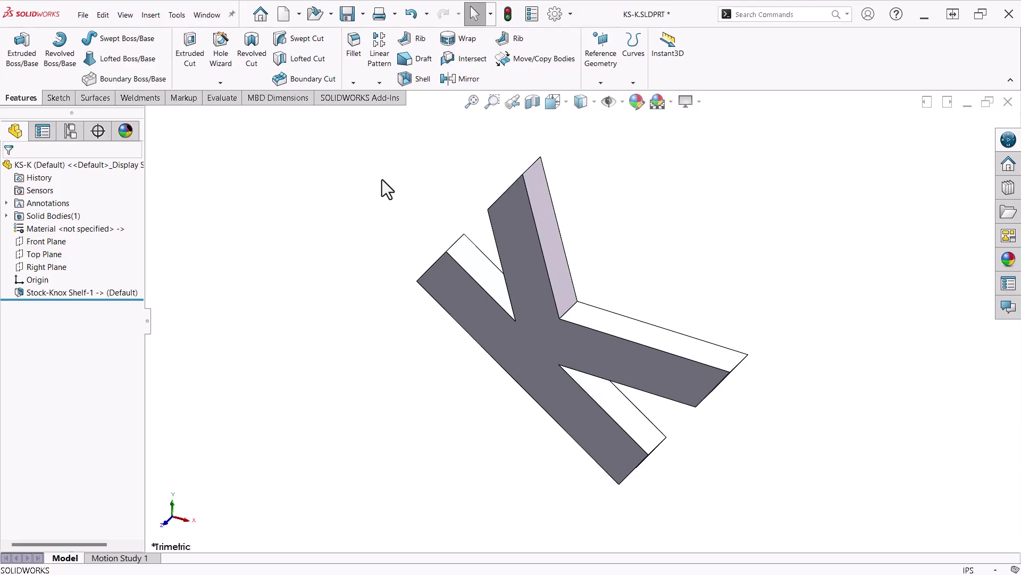
- Save the KS-K part as an STL (*.stl) file
left_click(362, 14)
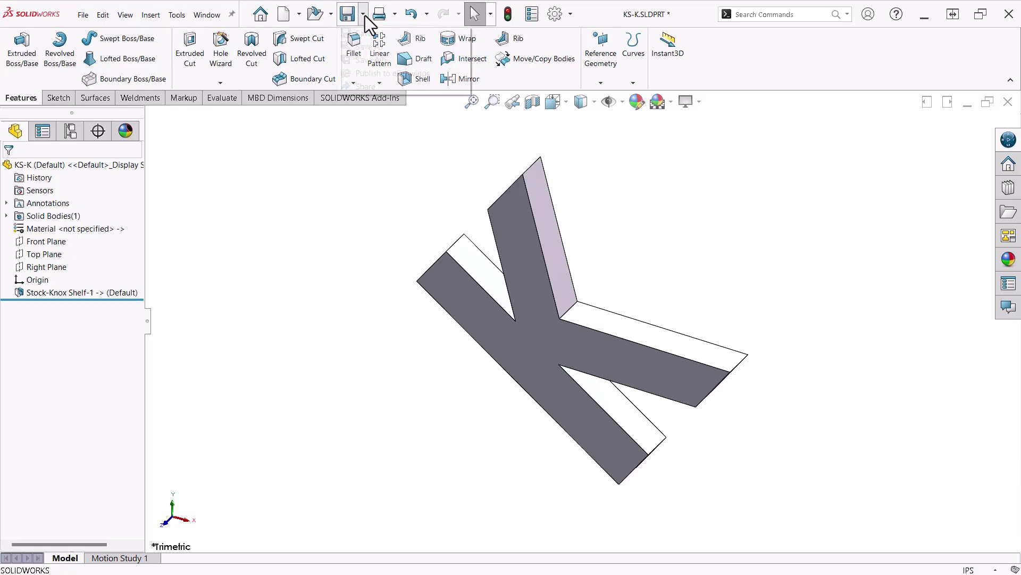
left_click(359, 46)
left_click(368, 344)
left_click(308, 308)
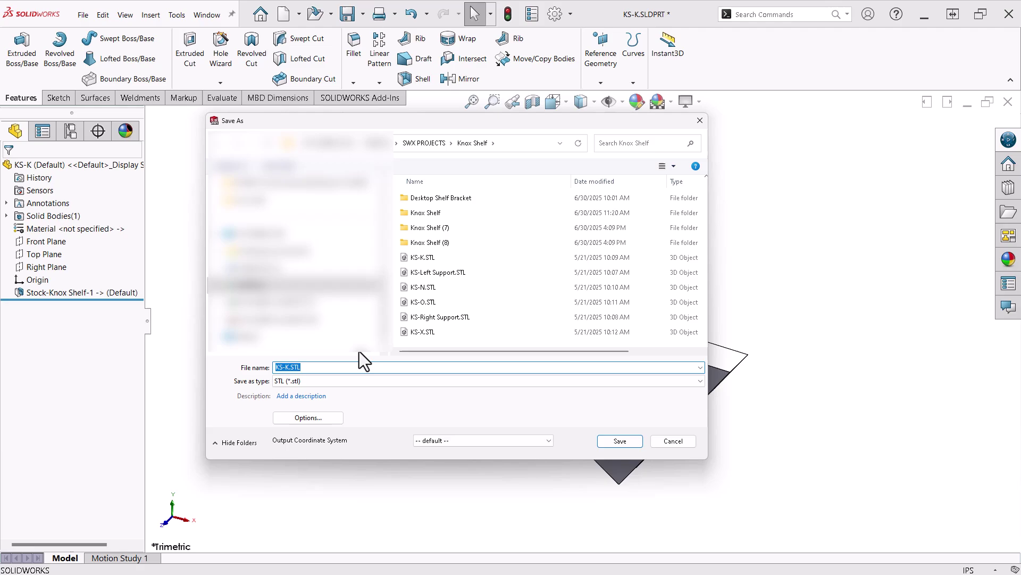